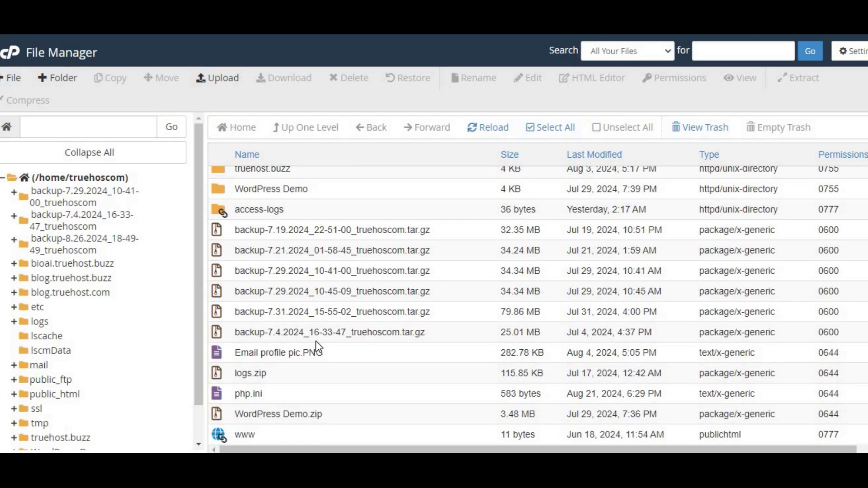
scroll(17, 349, down, 1)
Select all six backup .tar.gz archives and delete them, confirming the move to trash
scroll(17, 348, up, 1)
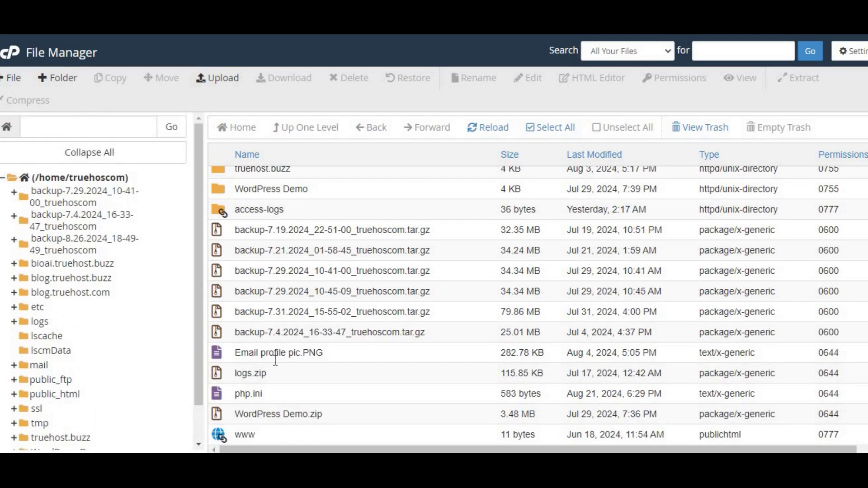
click(395, 339)
key(shift+Up)
key(shift+Up)
key(shift+Up)
key(shift+Up)
key(shift+Up)
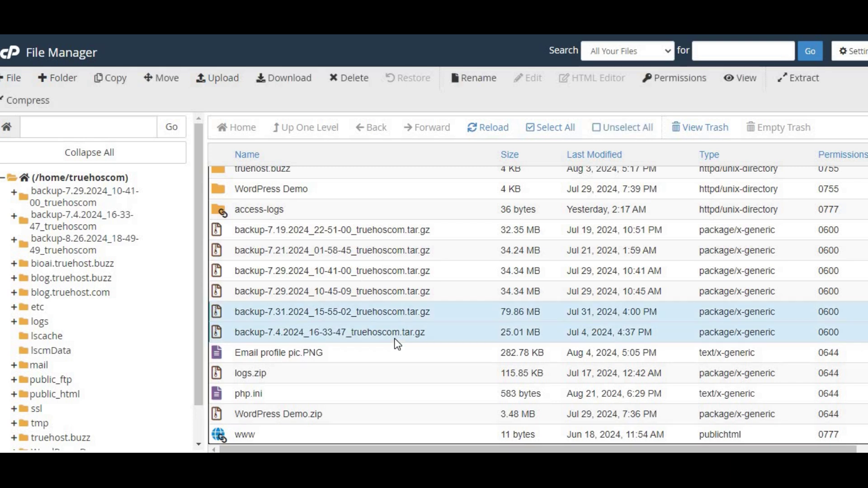
right_click(451, 310)
click(484, 400)
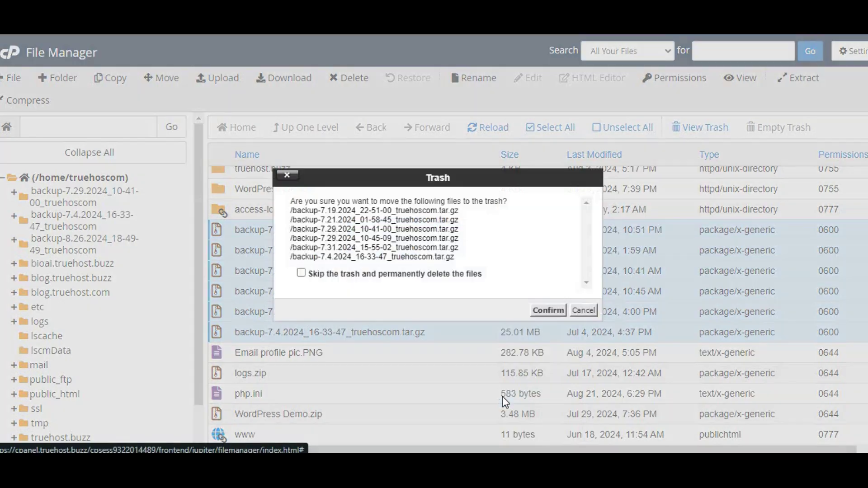
click(549, 311)
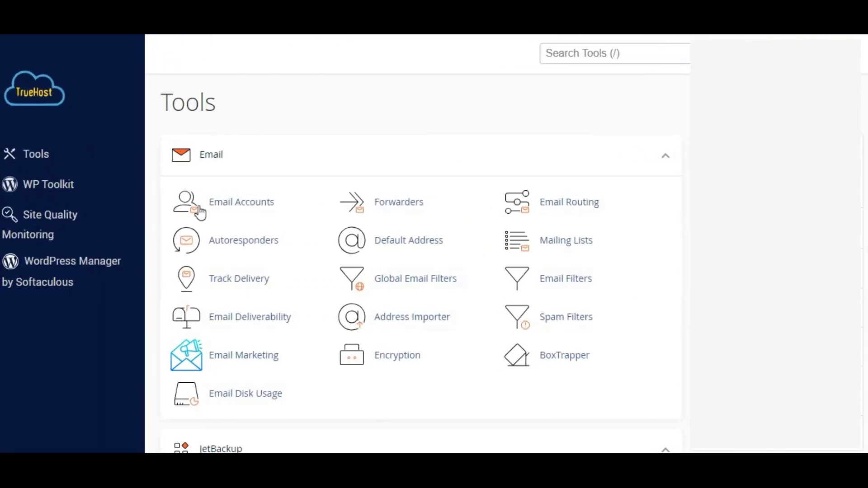
Open Email Accounts and launch webmail for the first email account
click(231, 211)
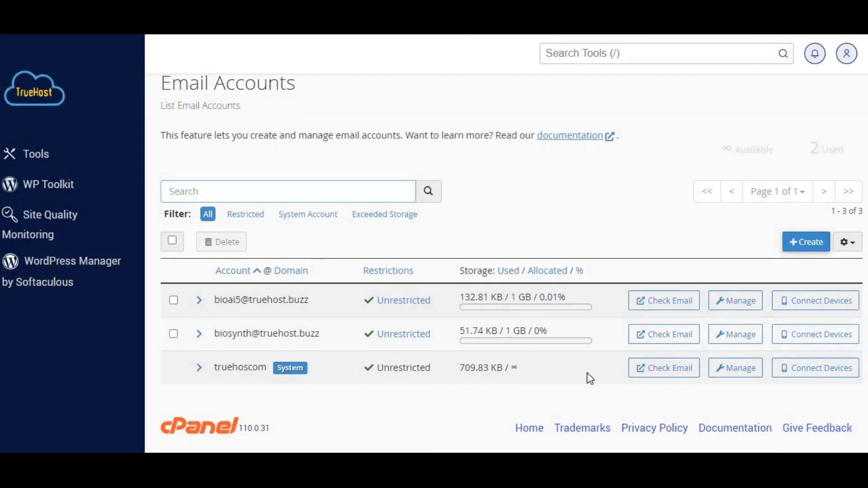
click(667, 299)
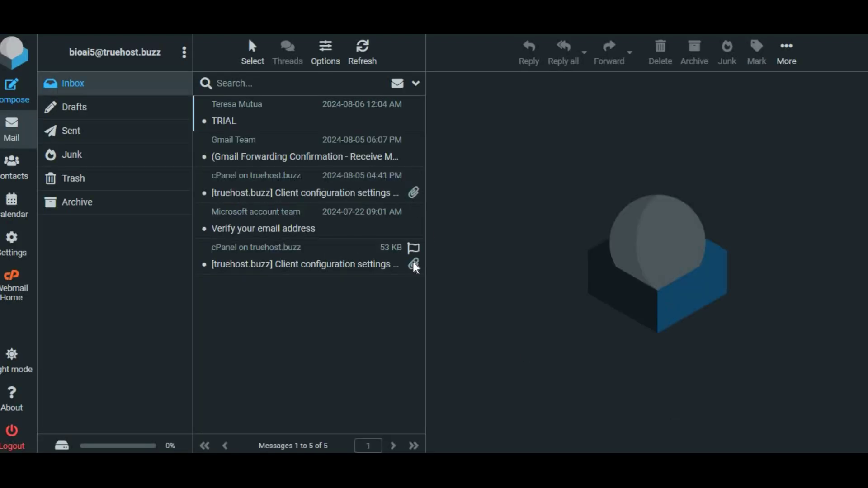
Delete the 2024-08-05 client configuration email, then the remaining four inbox messages
click(71, 157)
click(83, 82)
right_click(378, 193)
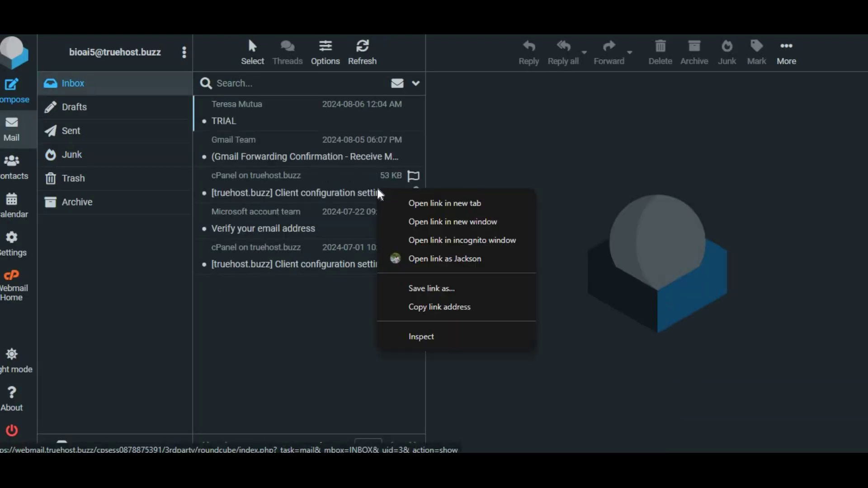
click(377, 194)
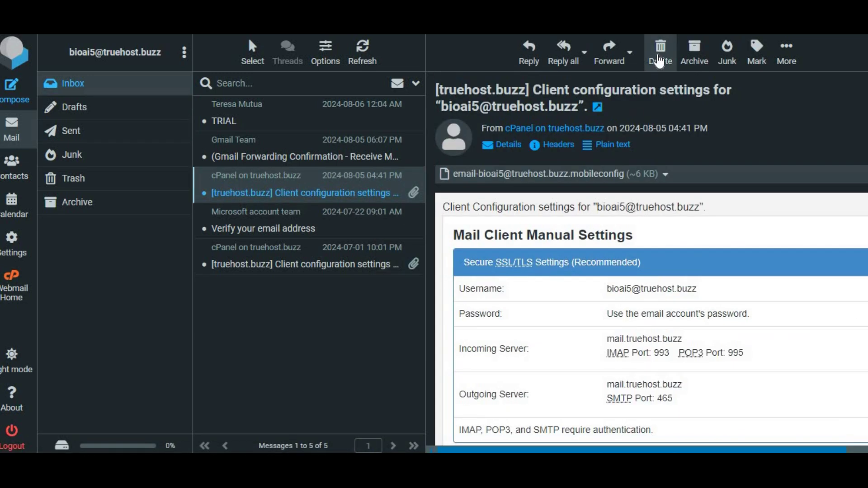
click(659, 61)
click(348, 222)
shift+click(333, 121)
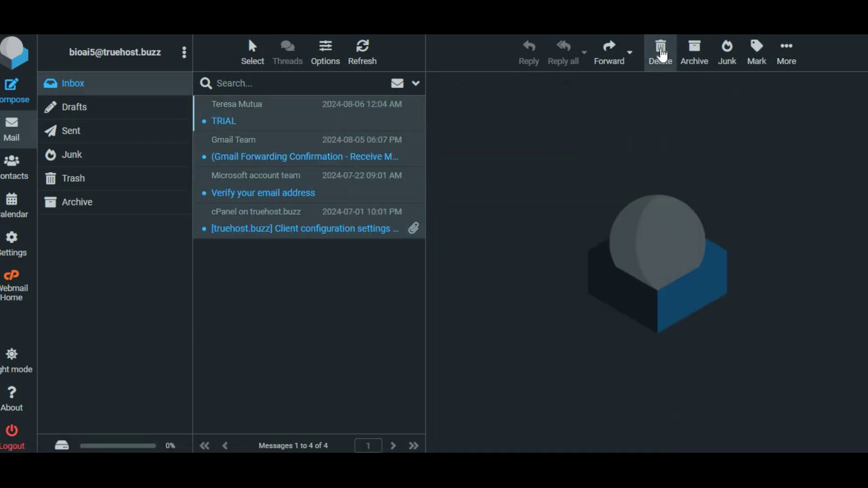
click(661, 53)
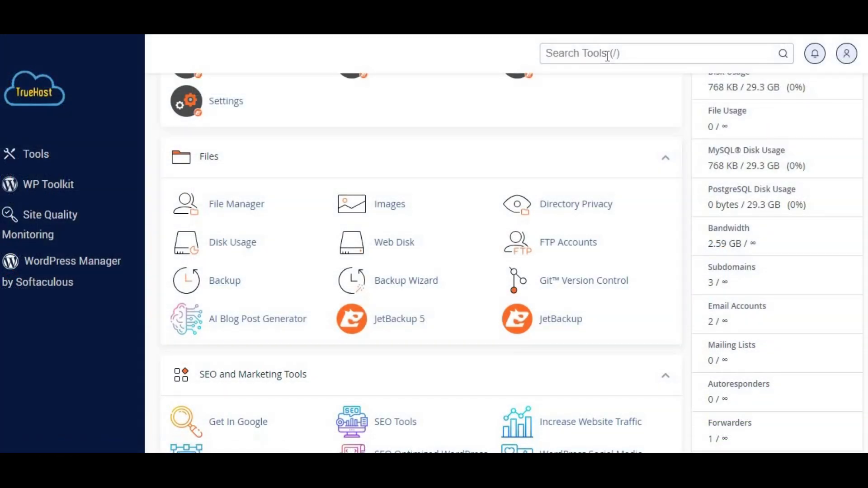
Review the list of full account backups in the Backup tool
click(607, 54)
text(log)
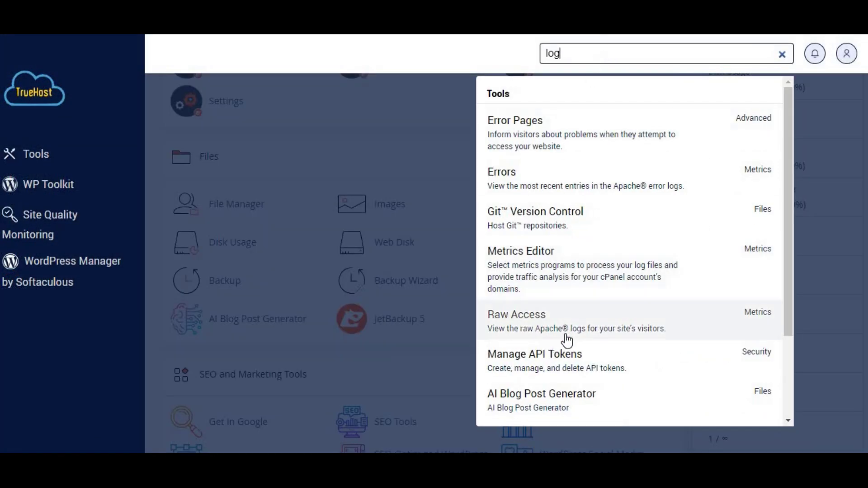
click(395, 165)
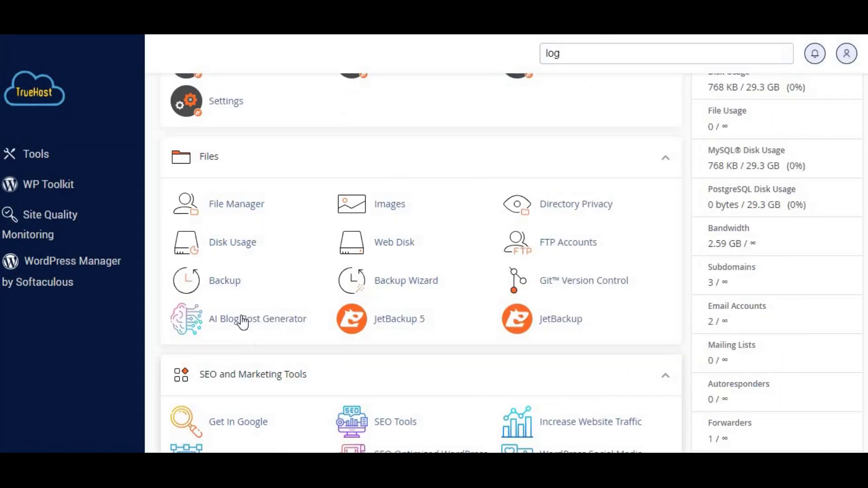
click(225, 281)
click(287, 273)
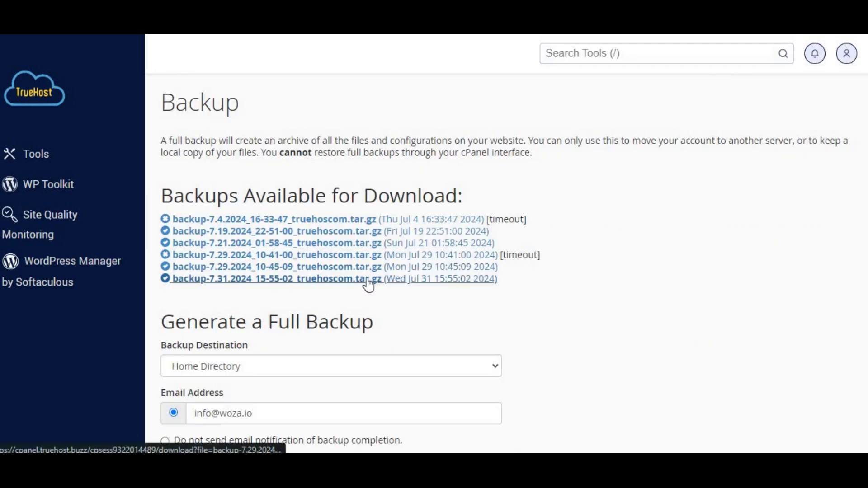
drag(529, 310, 155, 235)
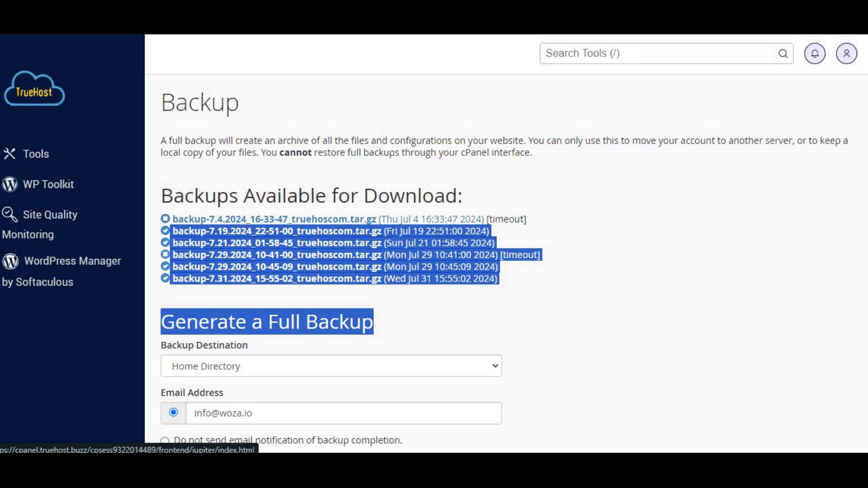
key(alt+Left)
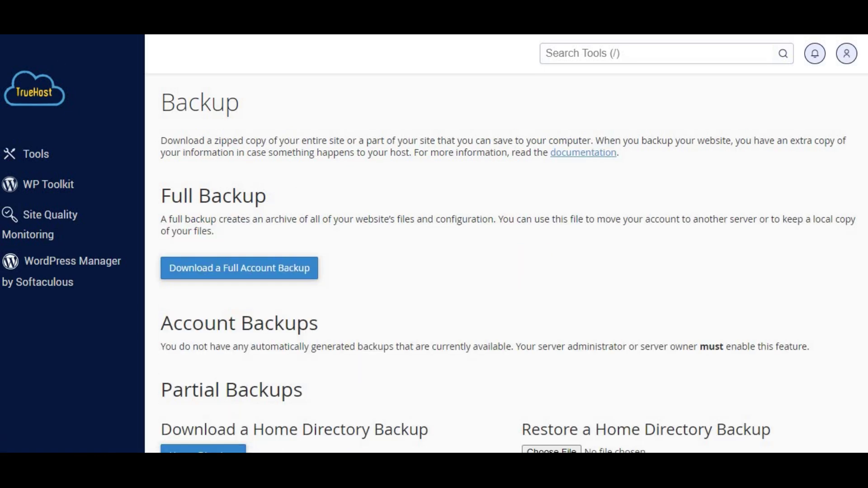
key(alt+Left)
Open Raw Access and highlight the nine archived Aug-2024 raw log files
text(/)
text(lo)
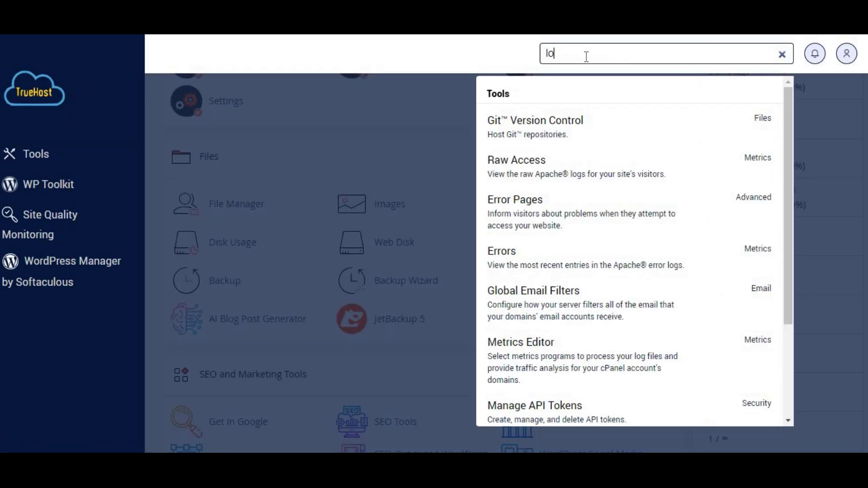
text(g)
click(550, 316)
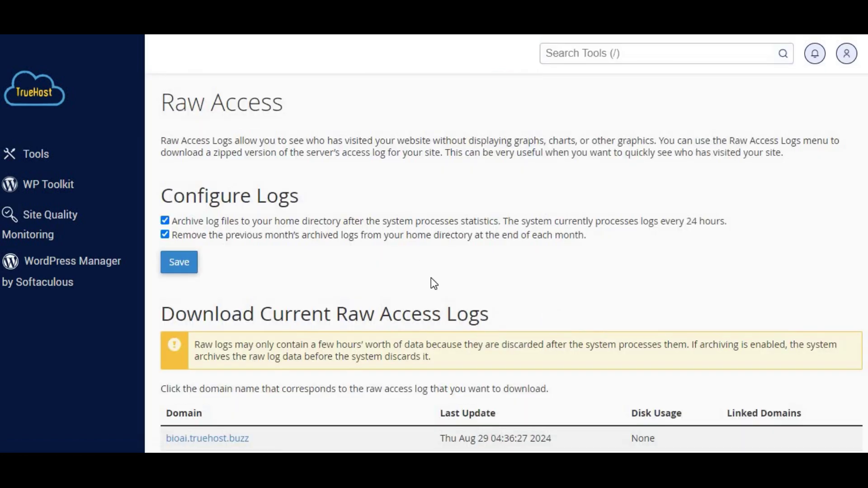
scroll(431, 279, down, 10)
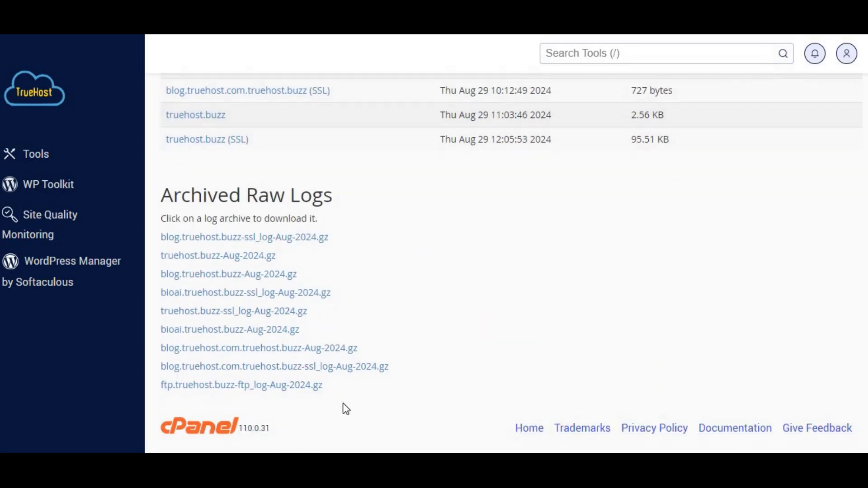
drag(342, 403, 154, 234)
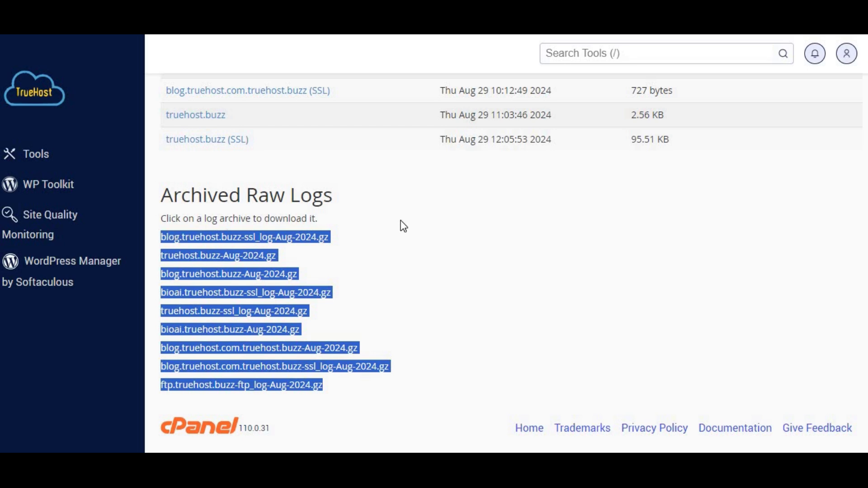
Open Disk Usage and sort the directory table by disk usage
click(218, 188)
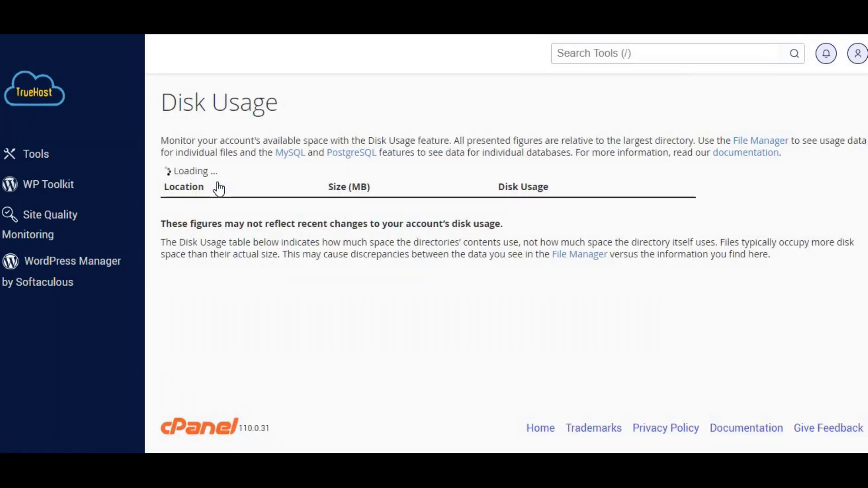
scroll(293, 304, down, 2)
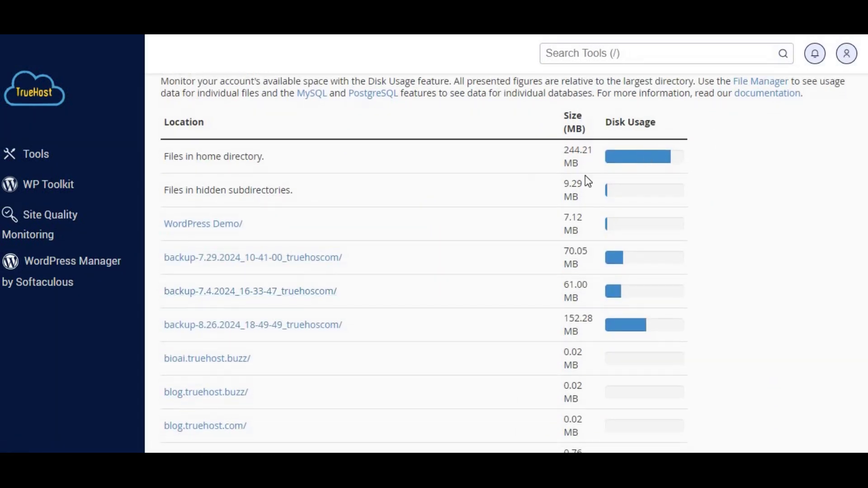
scroll(496, 290, down, 7)
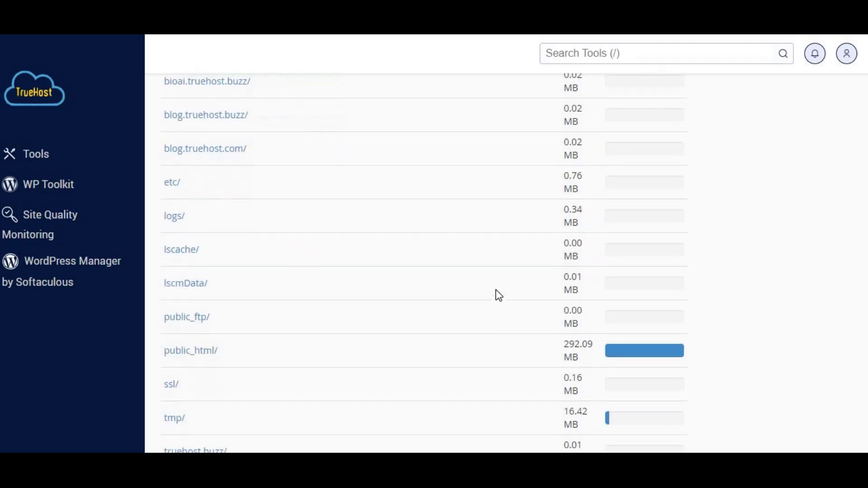
scroll(405, 335, down, 16)
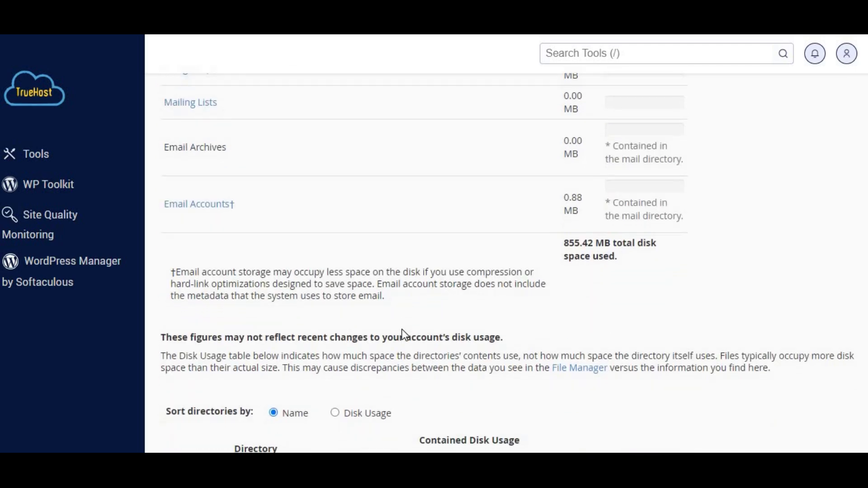
scroll(405, 335, down, 2)
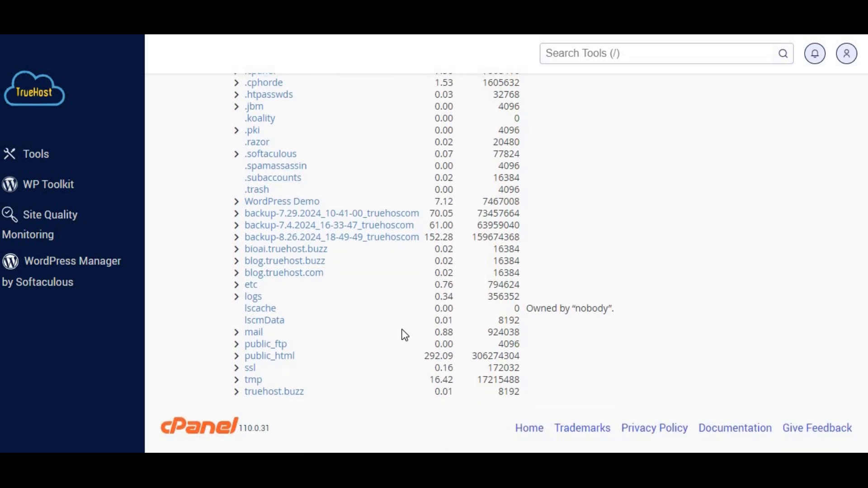
scroll(405, 335, up, 1)
scroll(405, 335, up, 1)
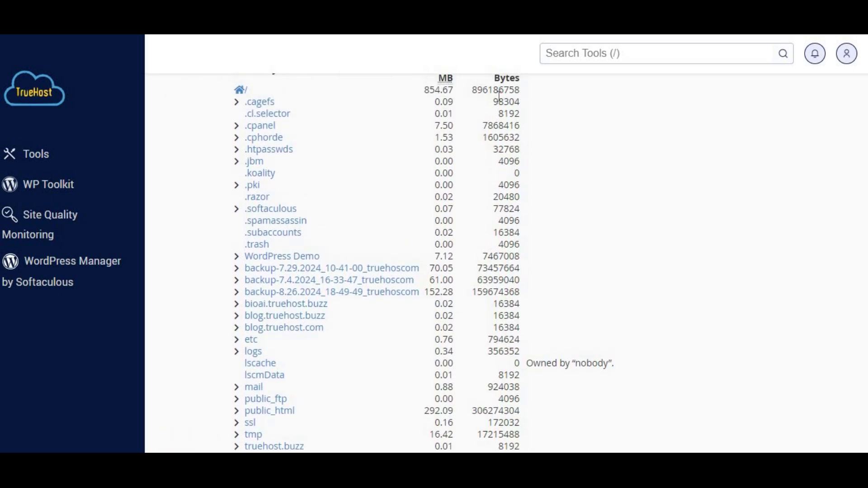
scroll(499, 365, down, 1)
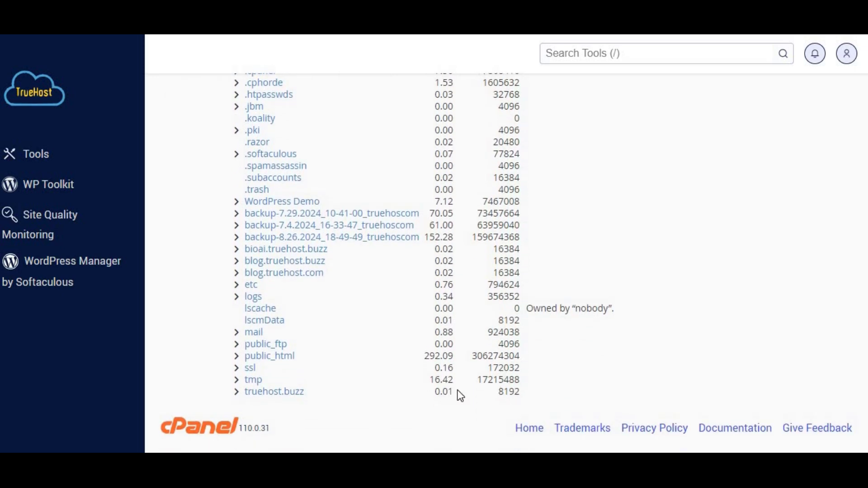
scroll(447, 135, up, 2)
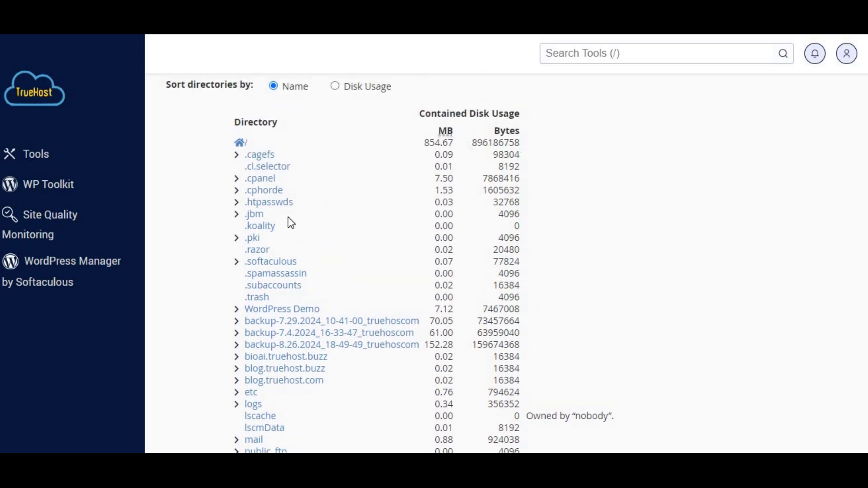
click(335, 86)
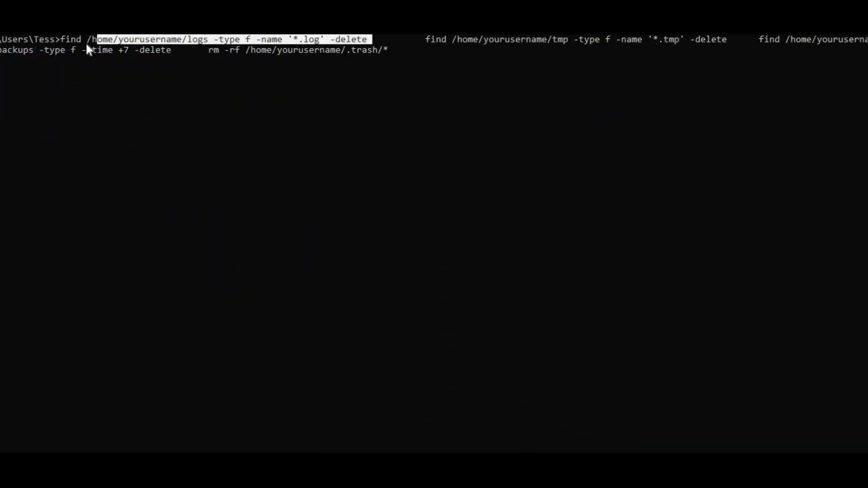
click(424, 42)
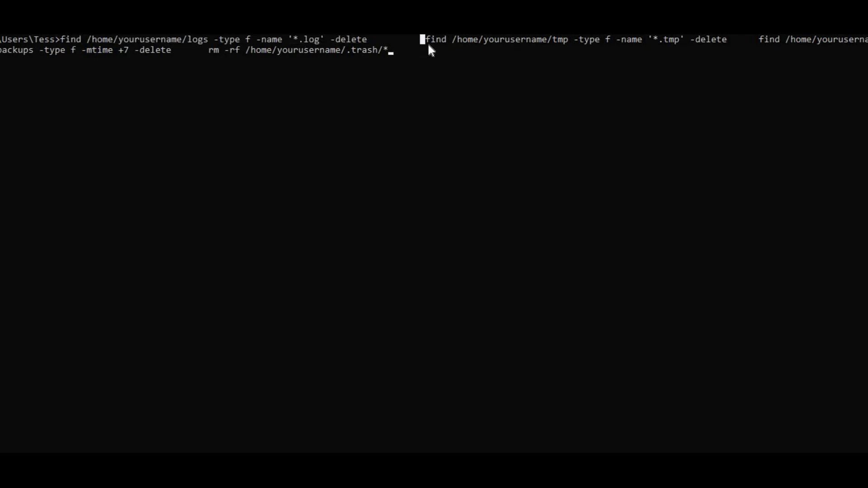
key(shift+Right)
key(shift+Right)
key(shift+Right)
key(shift+Right)
key(shift+Right)
key(shift+Right)
key(shift+Right)
key(shift+Right)
key(shift+Right)
key(shift+Right)
key(shift+Right)
key(shift+Right)
key(shift+Right)
key(shift+Right)
key(shift+Right)
key(shift+Right)
key(shift+Right)
key(shift+Right)
key(shift+Right)
key(shift+Right)
key(shift+Right)
key(shift+Right)
key(shift+Right)
key(shift+Right)
key(shift+Right)
key(shift+Right)
key(shift+Right)
key(shift+Right)
key(shift+Right)
key(shift+Right)
key(shift+Right)
key(shift+Right)
key(shift+Right)
key(shift+Right)
key(shift+Right)
key(shift+Right)
key(shift+Right)
key(shift+Right)
key(shift+Right)
key(shift+Right)
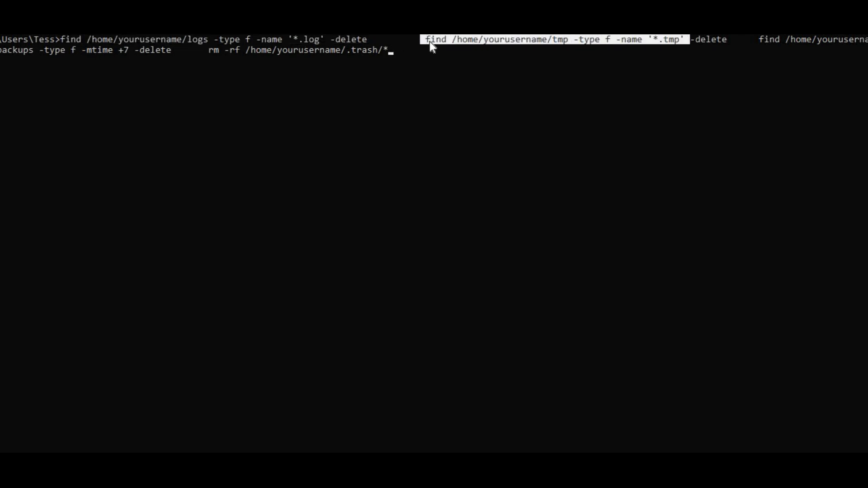
click(760, 42)
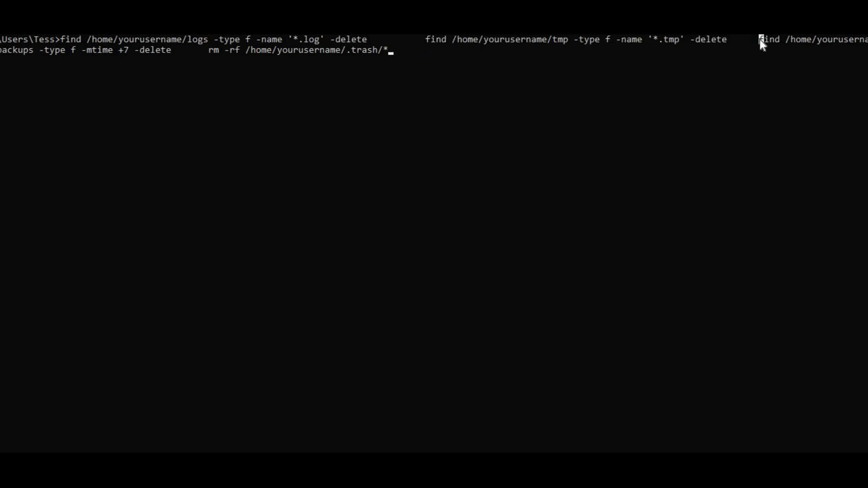
key(shift+Right)
key(shift+Right)
key(shift+Right)
key(shift+Right)
key(shift+Right)
key(shift+Right)
key(shift+Right)
key(shift+Right)
key(shift+Right)
key(shift+Right)
key(shift+Right)
key(shift+Right)
key(shift+Right)
key(shift+Right)
key(shift+Right)
key(shift+Right)
key(shift+Right)
key(shift+Right)
key(shift+Right)
key(shift+Right)
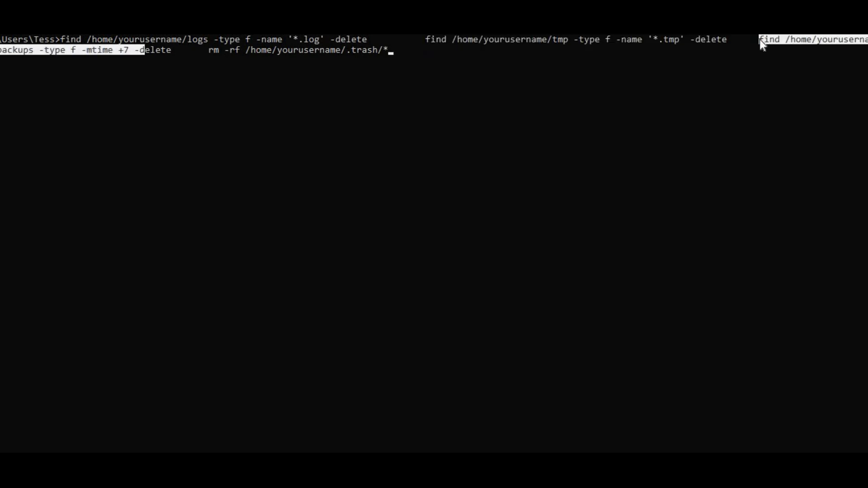
click(209, 50)
key(shift+Right)
key(shift+Right)
key(shift+Right)
key(shift+Right)
key(shift+Right)
key(shift+Right)
key(shift+Right)
key(shift+Right)
key(shift+Right)
key(shift+Right)
key(shift+Right)
key(shift+Right)
key(shift+Right)
key(shift+Right)
key(shift+Right)
key(shift+Right)
key(shift+Right)
key(shift+Right)
key(shift+Right)
key(shift+Right)
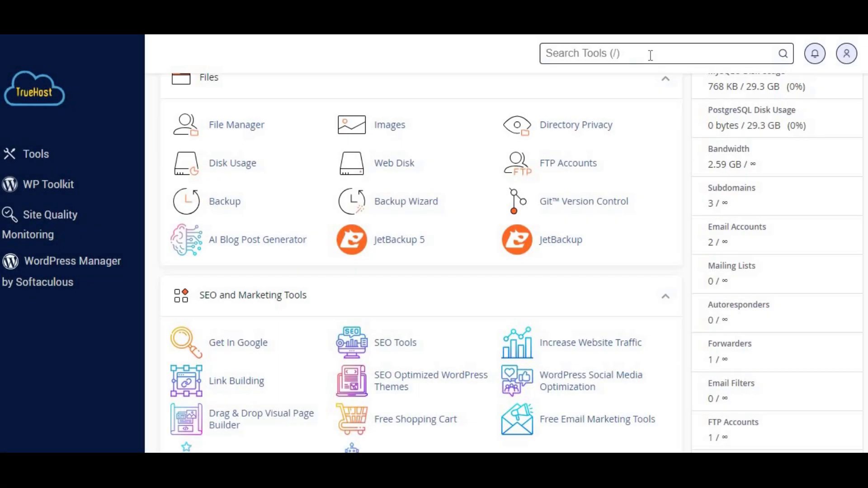
Search the tools for 'cron' and open Cron Jobs from the Advanced section
click(650, 54)
text(crin)
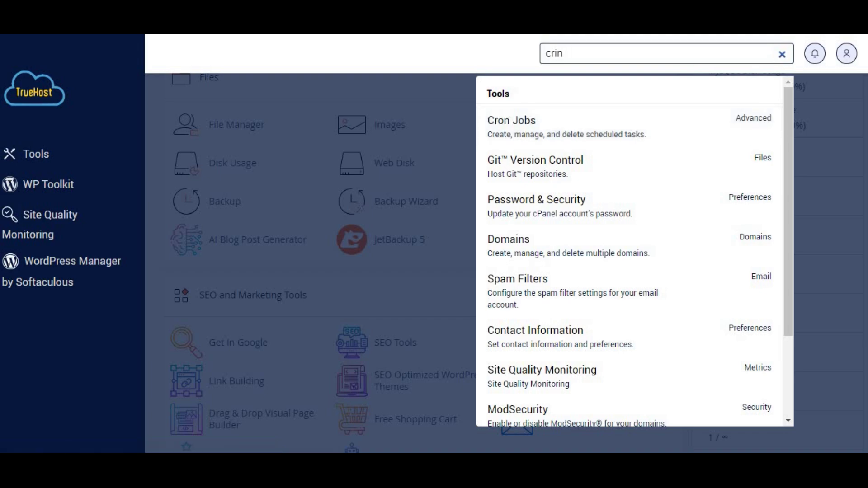
click(270, 129)
scroll(305, 143, down, 15)
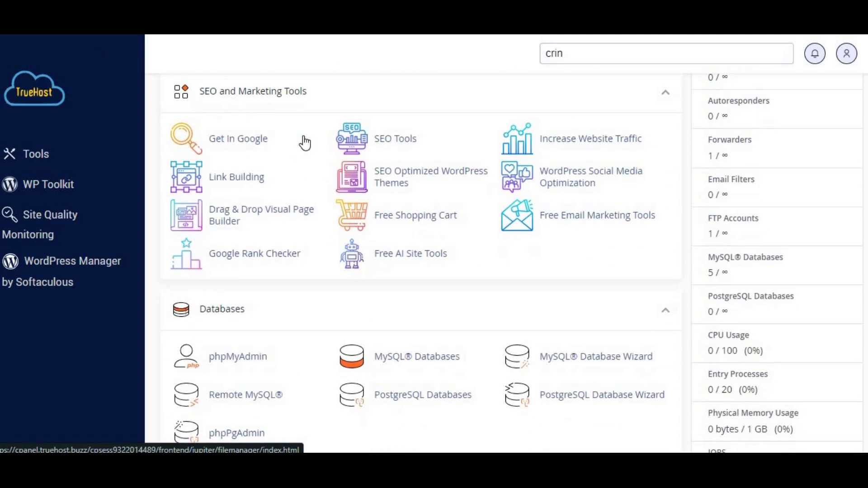
scroll(305, 143, down, 12)
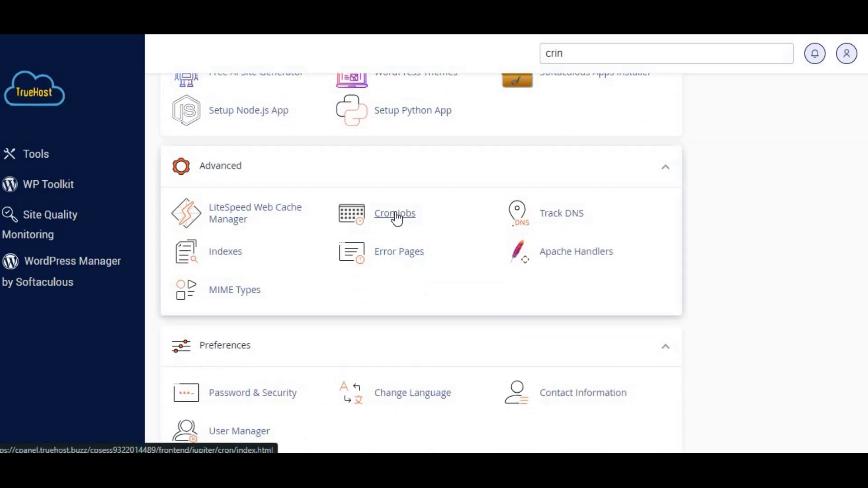
click(396, 217)
Set the Cron Email field to the hosting account's own address and update it
scroll(350, 313, down, 15)
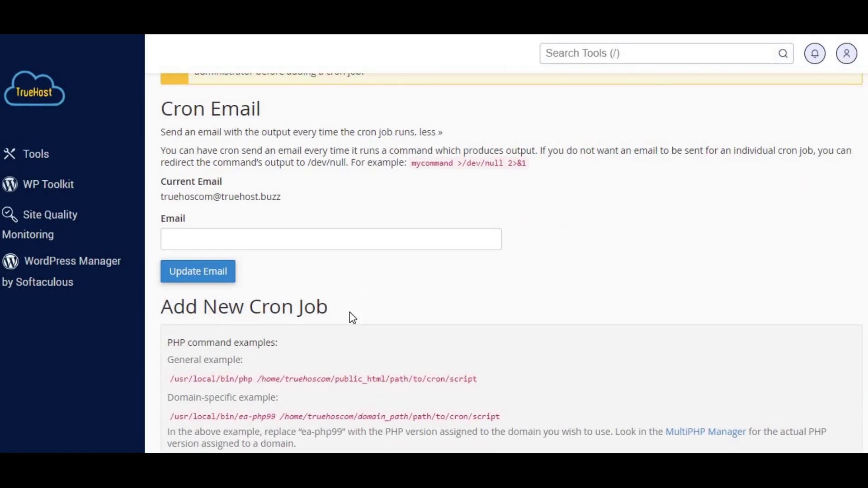
scroll(351, 316, up, 10)
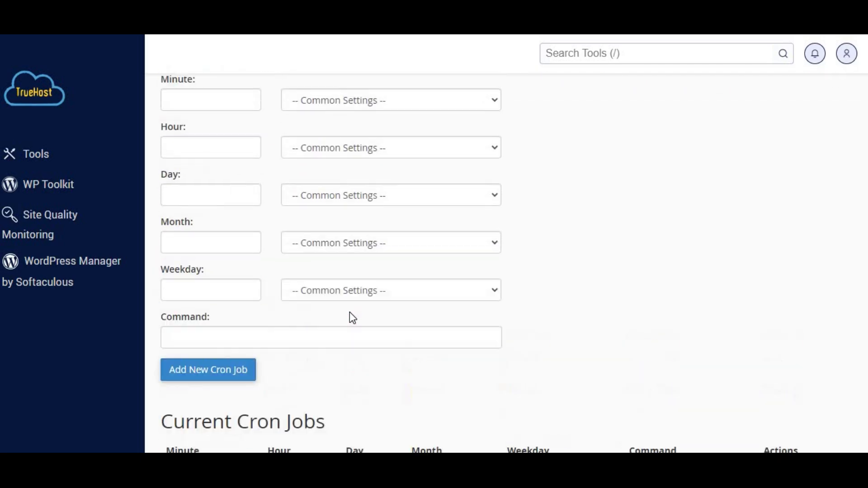
click(223, 179)
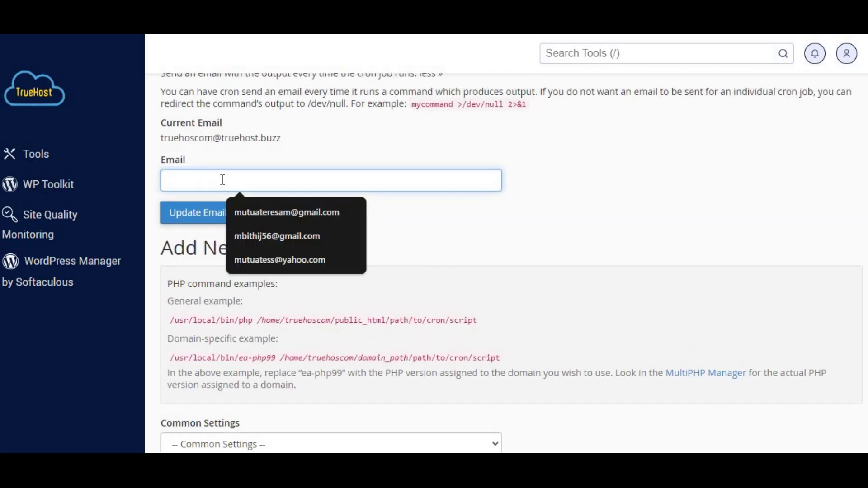
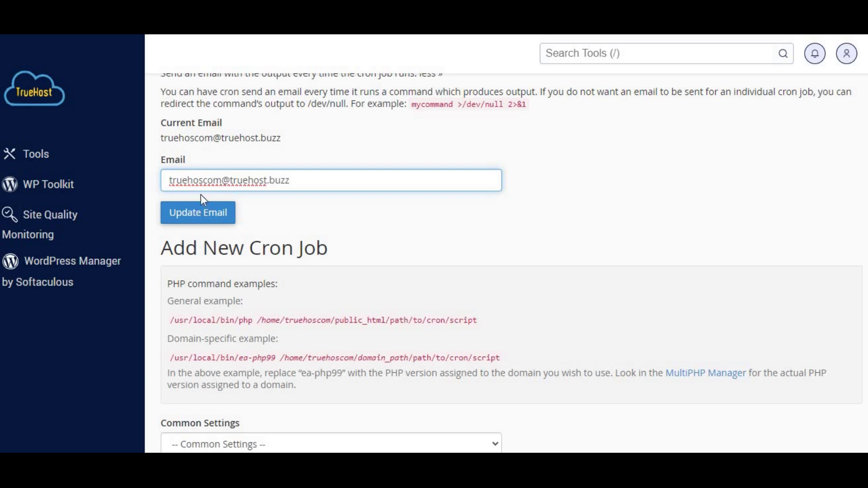
scroll(353, 223, down, 1)
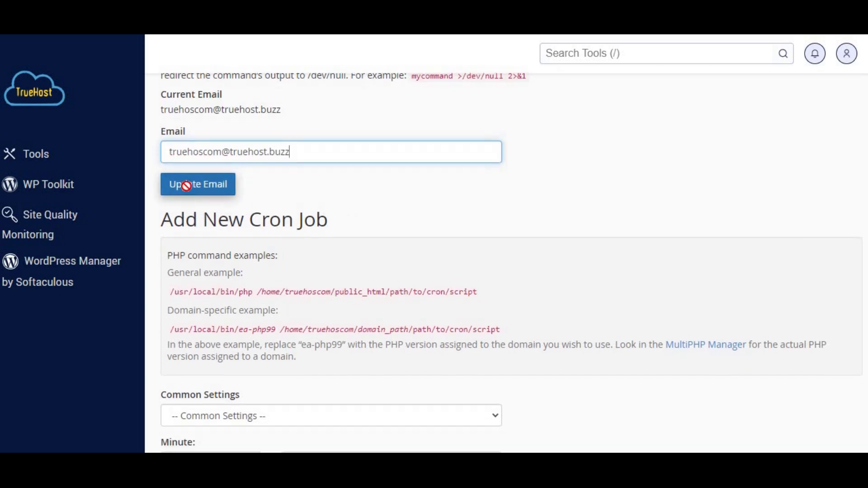
click(188, 191)
scroll(305, 228, down, 5)
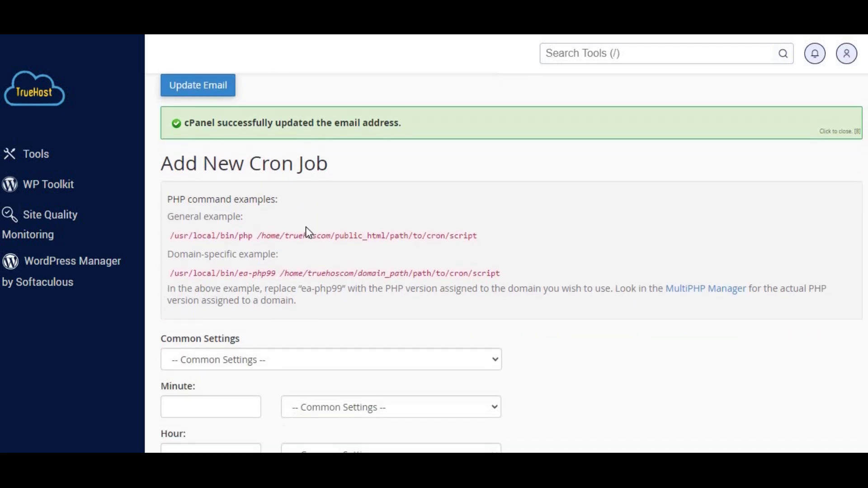
Apply the Once Per Month preset, keeping minute 0 and hour 0 (midnight)
scroll(288, 260, down, 4)
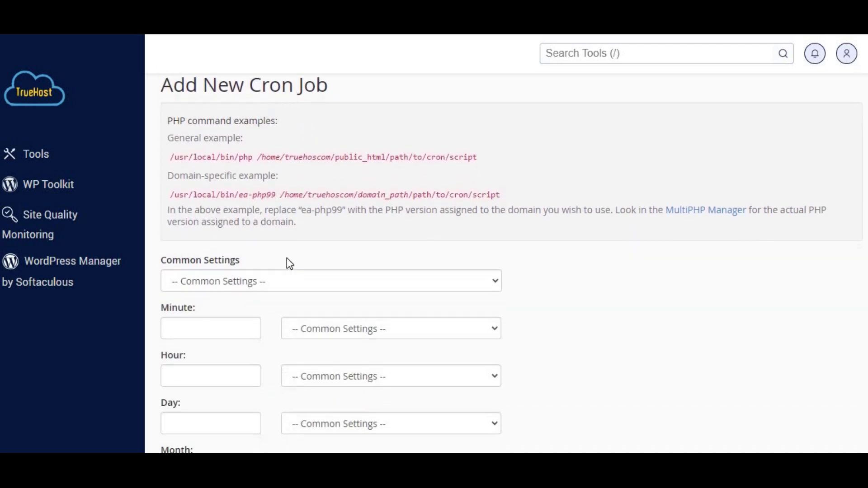
scroll(287, 258, down, 1)
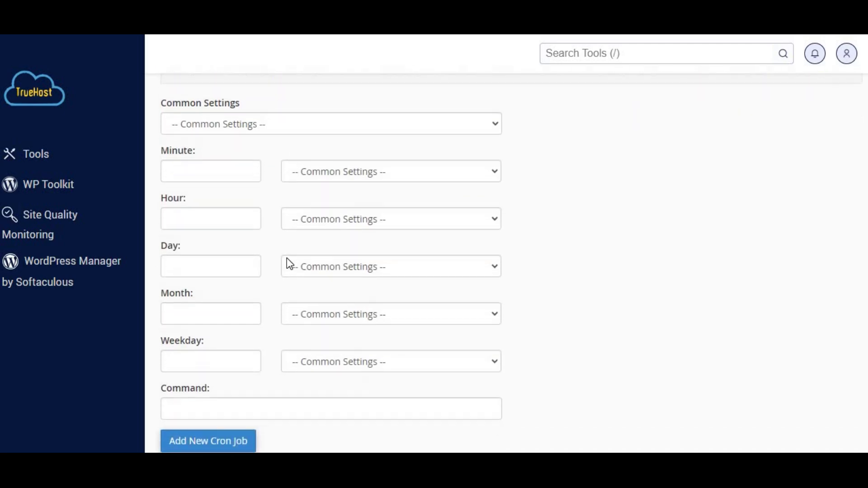
click(286, 127)
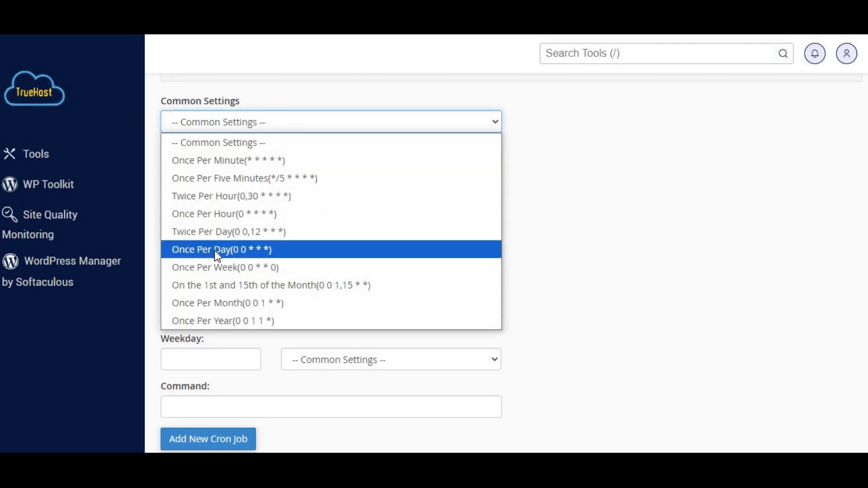
click(203, 304)
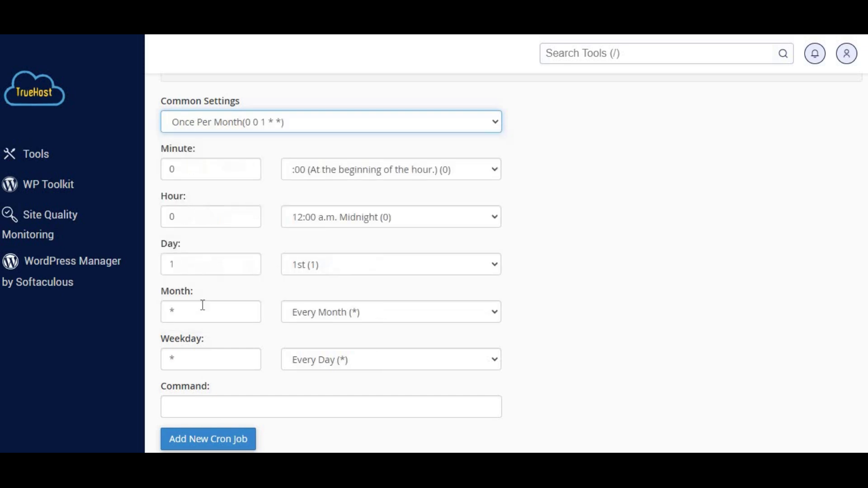
click(494, 171)
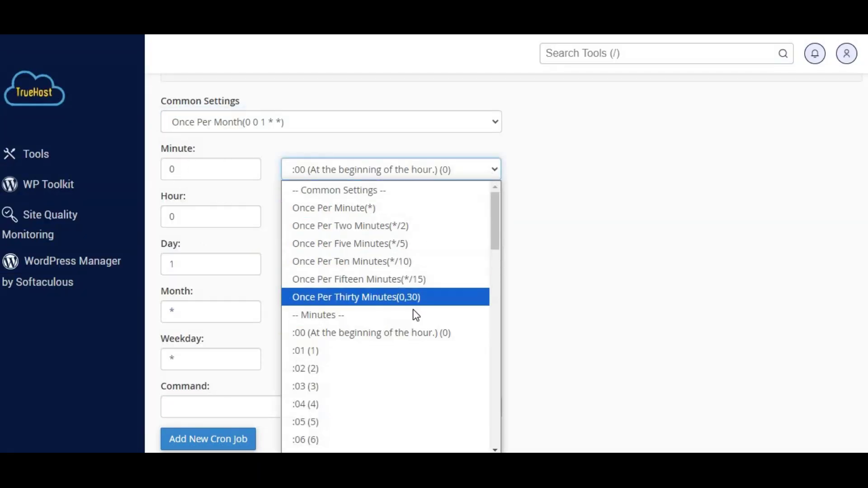
click(385, 339)
click(489, 220)
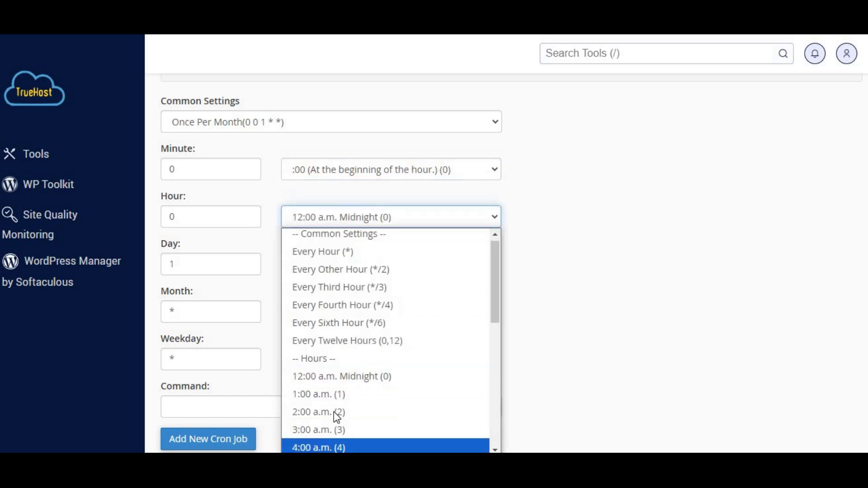
click(352, 378)
Set Day to 15, Month to every other month (*/2) and Weekday to Sunday (0)
scroll(453, 271, down, 1)
click(494, 228)
scroll(407, 172, down, 3)
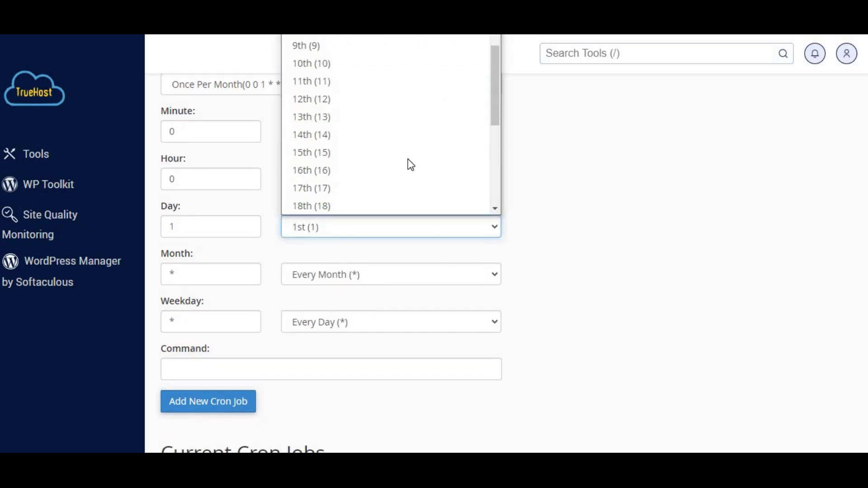
click(407, 151)
scroll(361, 267, down, 2)
click(496, 206)
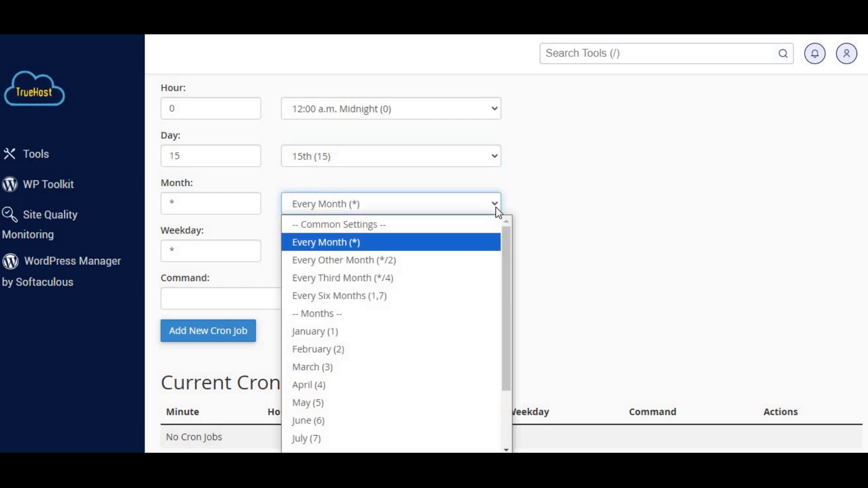
click(405, 260)
scroll(425, 253, down, 1)
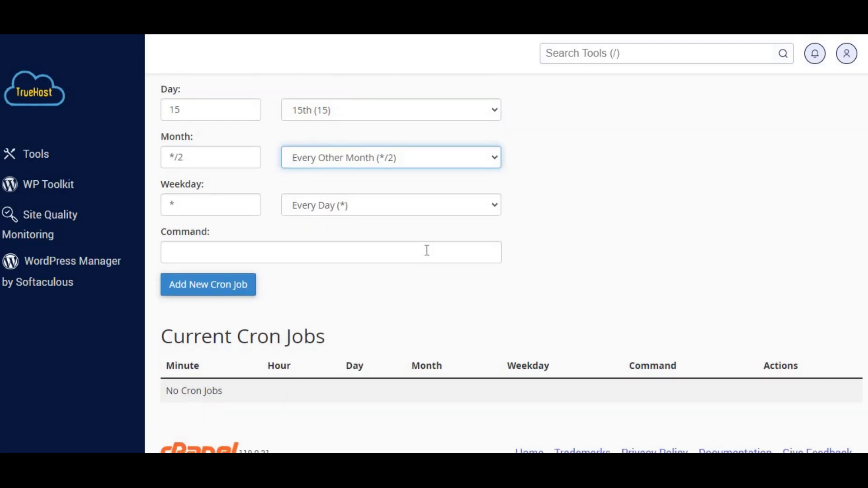
scroll(427, 251, down, 1)
click(496, 181)
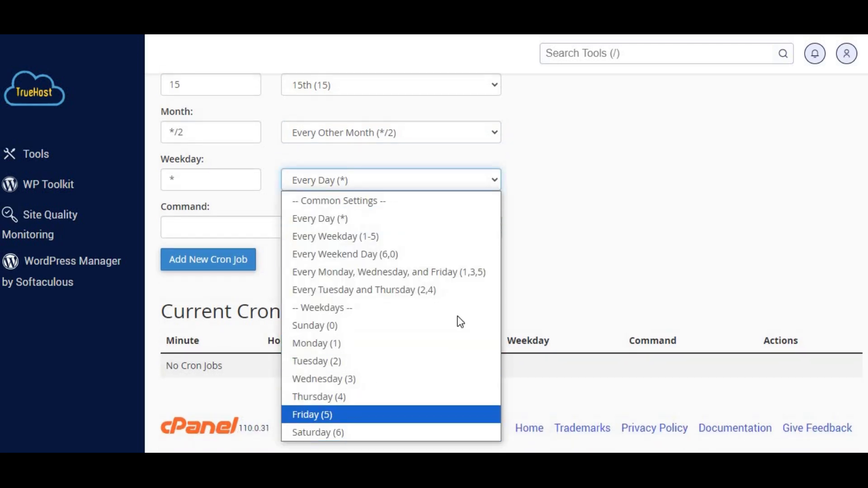
click(388, 325)
click(232, 232)
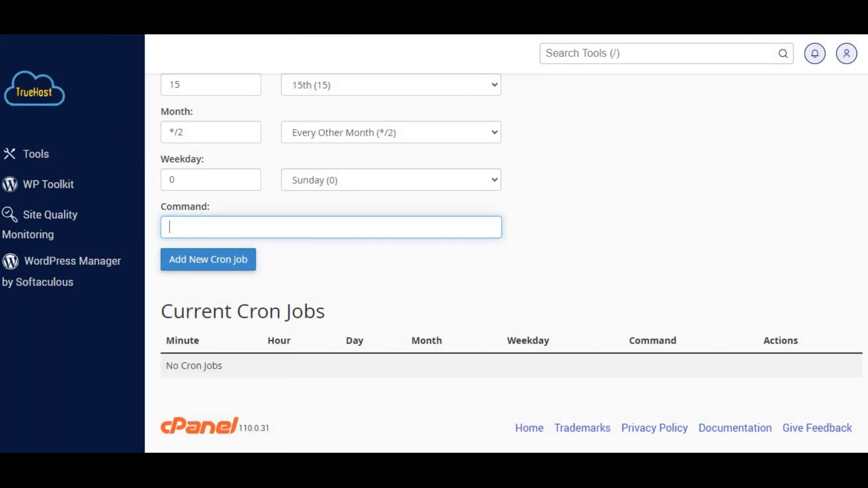
Paste the *.tmp-deleting find command, replace yourusername with the account name, and add the job
click(442, 67)
click(295, 229)
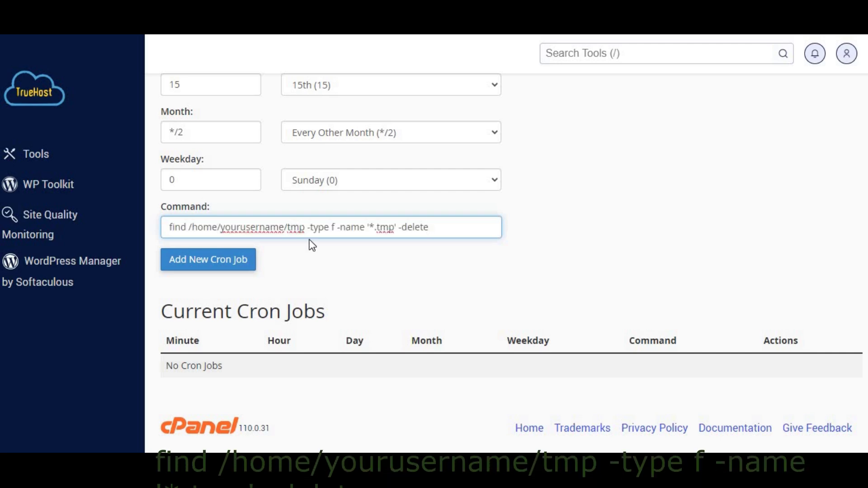
drag(284, 228, 221, 227)
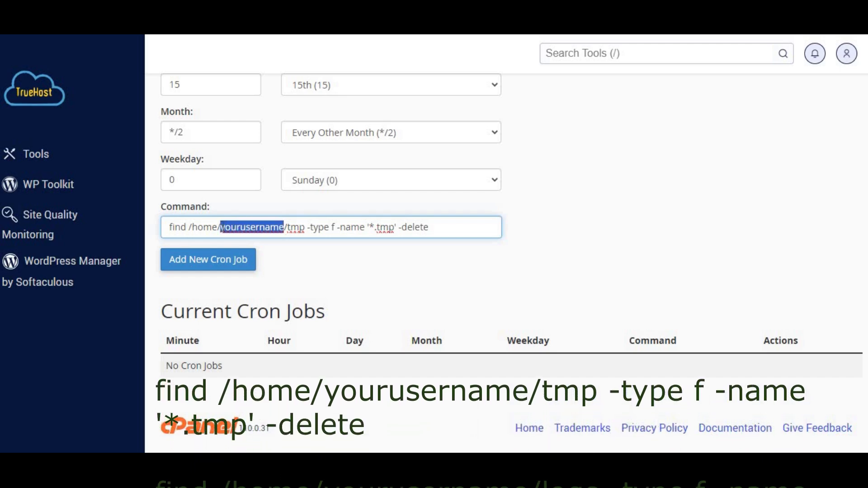
text(true)
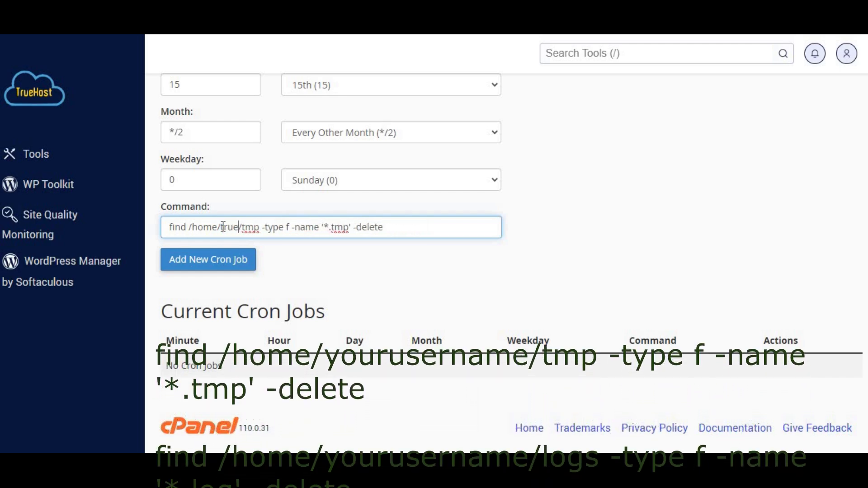
text(hosc)
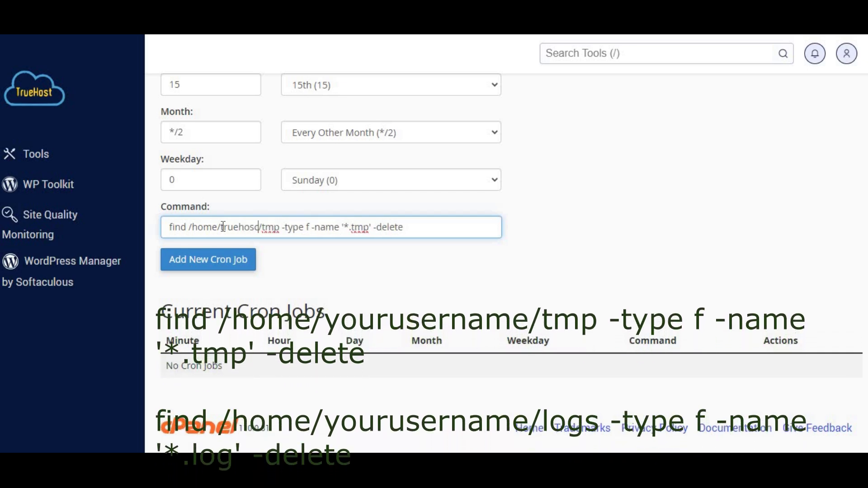
text(m)
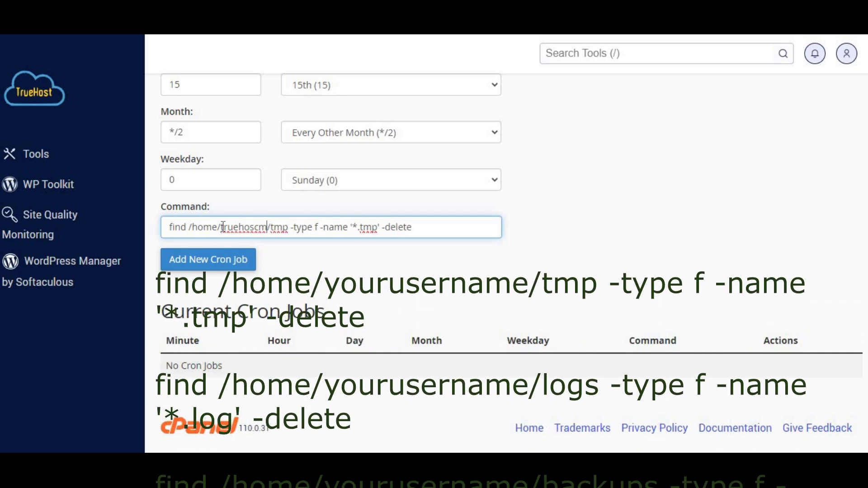
text(o)
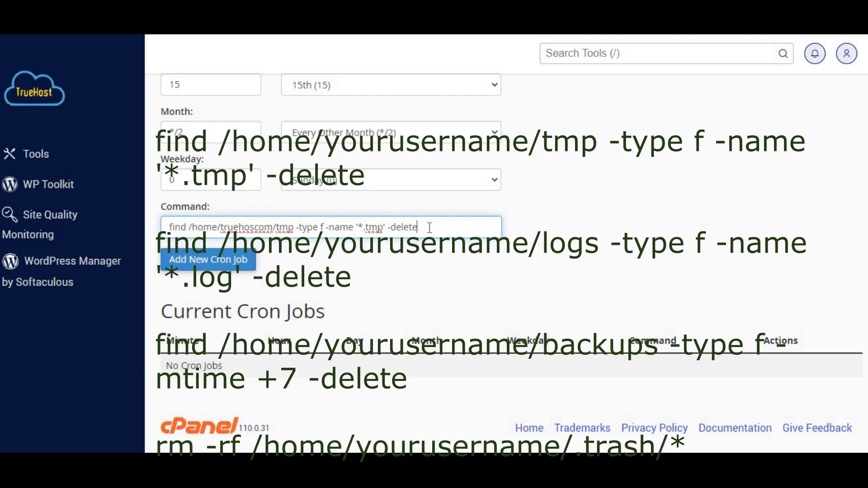
key(Return)
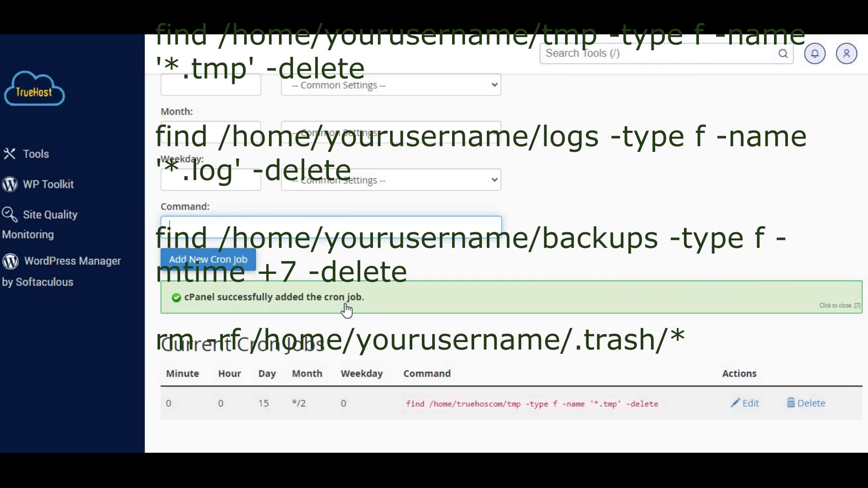
scroll(247, 367, down, 1)
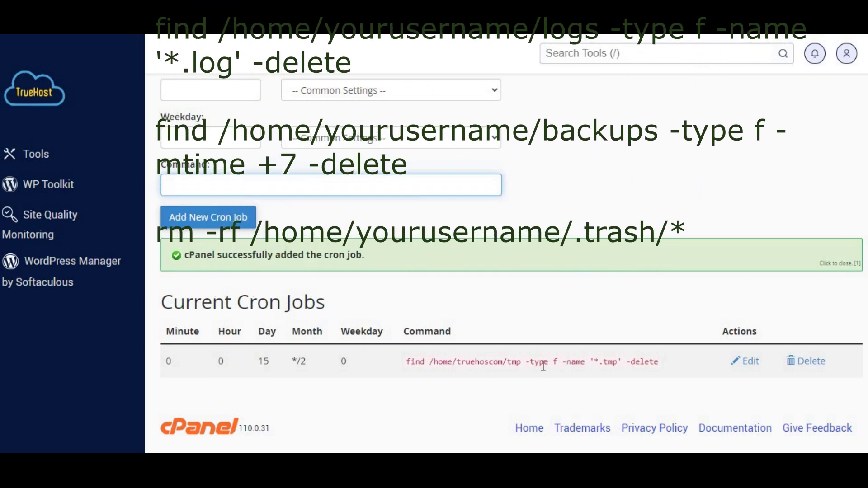
scroll(484, 162, up, 4)
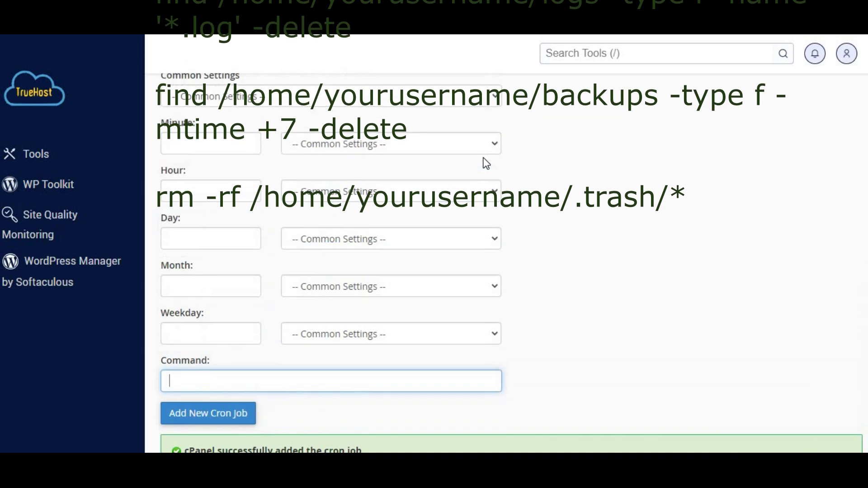
scroll(481, 213, up, 2)
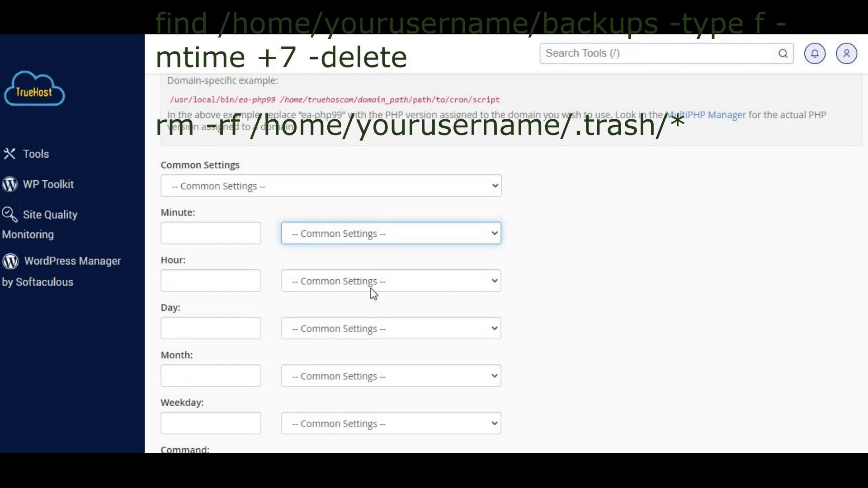
scroll(371, 289, down, 3)
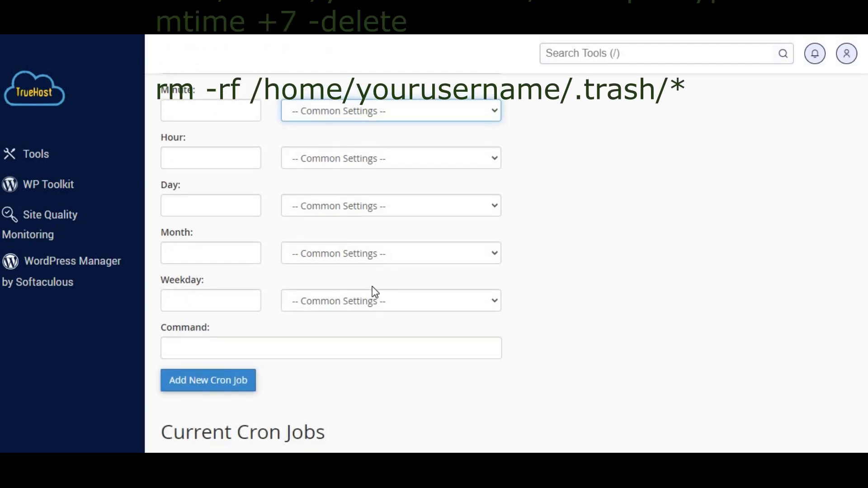